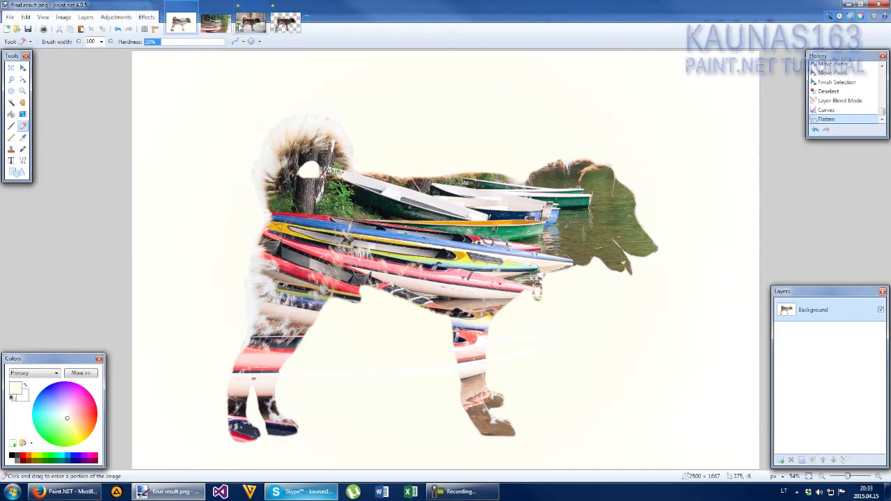
# Step: Compare the dog photo, the lakeside kayak photo and the finished double-exposure result, ending on the dog photo
pyautogui.click(249, 23)
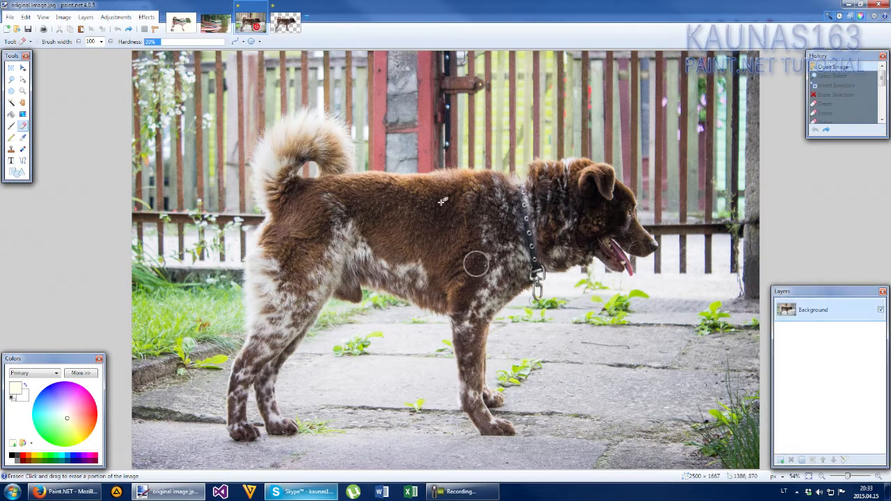
pyautogui.click(212, 27)
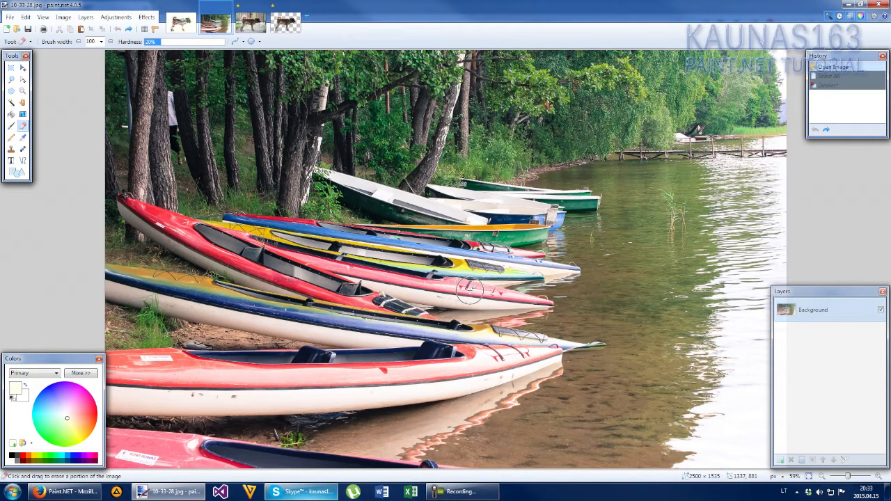
pyautogui.click(181, 23)
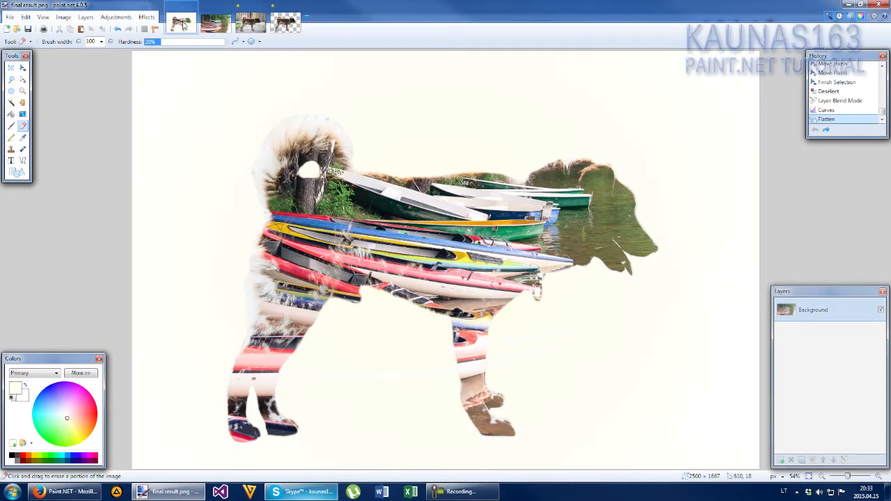
pyautogui.click(249, 23)
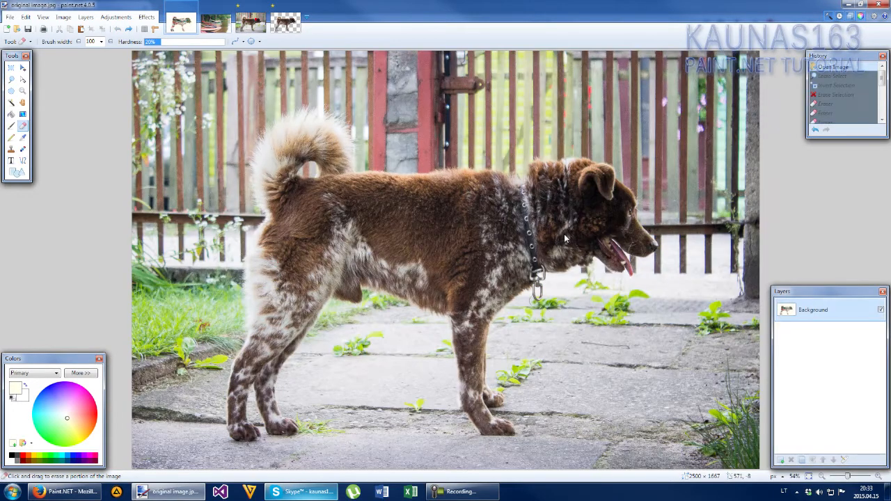
# Step: Undo a stray erased strip and lasso a rough outline around the dog
pyautogui.moveTo(389, 62); pyautogui.dragTo(590, 67)
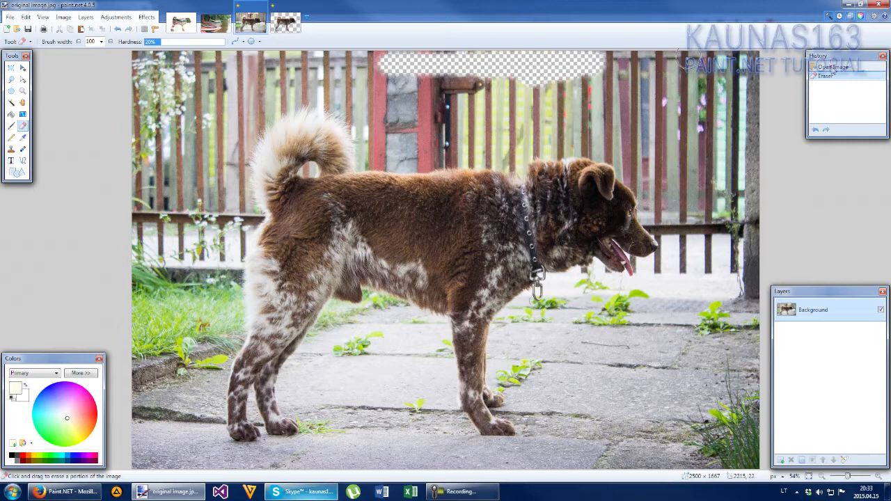
pyautogui.click(832, 68)
pyautogui.click(11, 78)
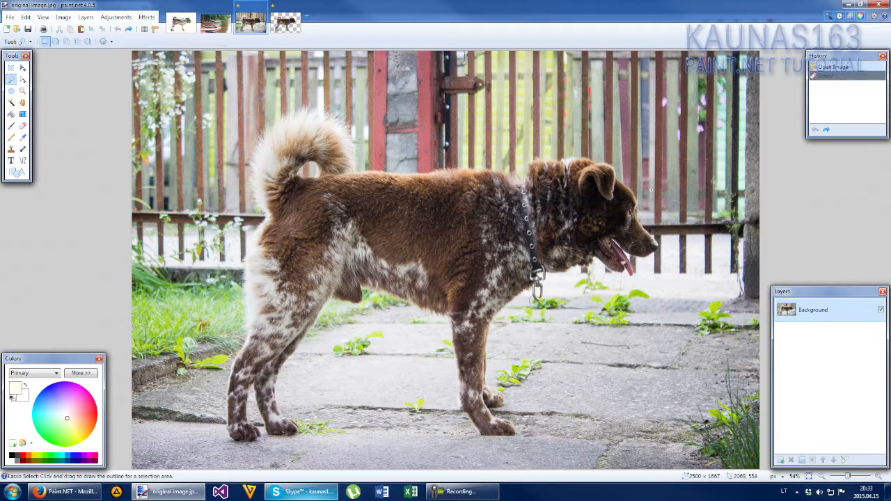
pyautogui.moveTo(487, 148)
pyautogui.mouseDown()
pyautogui.moveTo(421, 155)
pyautogui.moveTo(216, 432)
pyautogui.mouseUp()
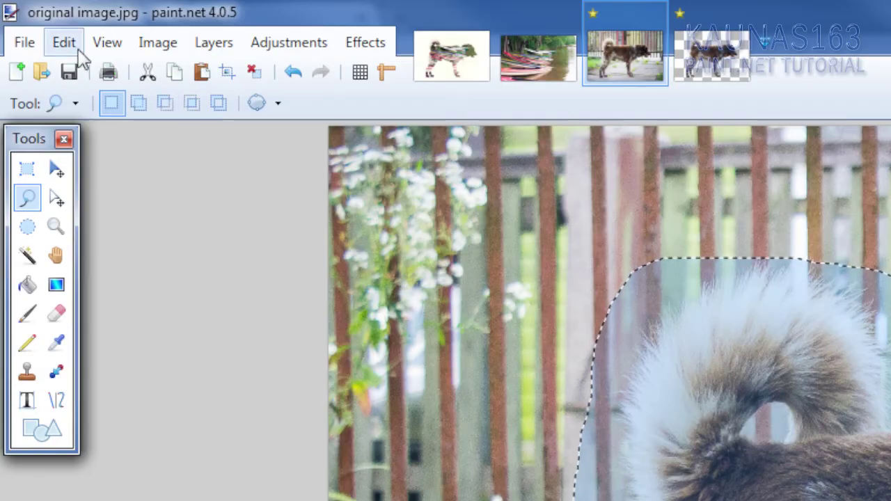
# Step: Invert the selection and delete everything outside the dog outline to transparency
pyautogui.click(64, 43)
pyautogui.click(131, 338)
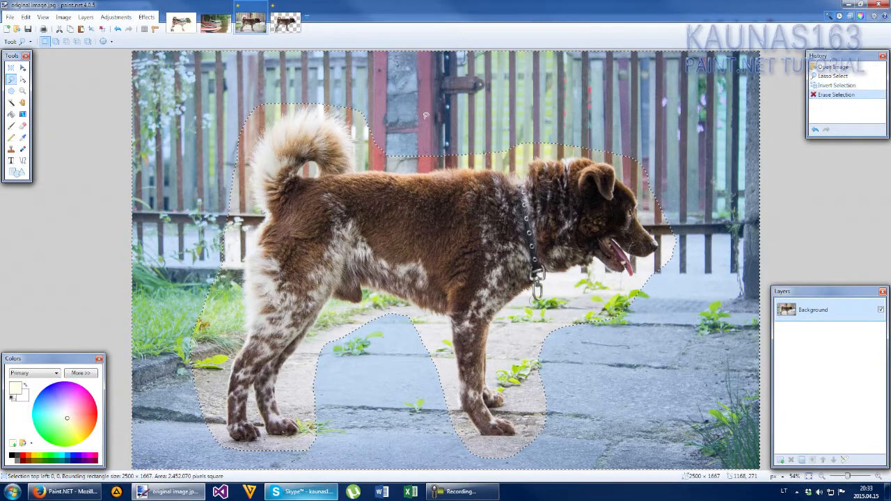
pyautogui.press('Delete')
# Step: Set the Eraser to brush width 175 with about 43% hardness and start erasing the fence above the dog's back
pyautogui.click(23, 127)
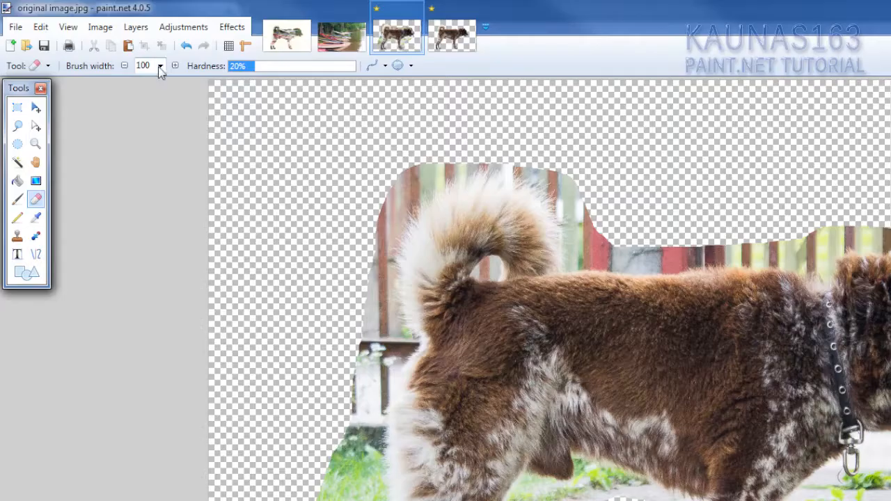
pyautogui.click(146, 66)
pyautogui.scroll(-7, 146, 66)
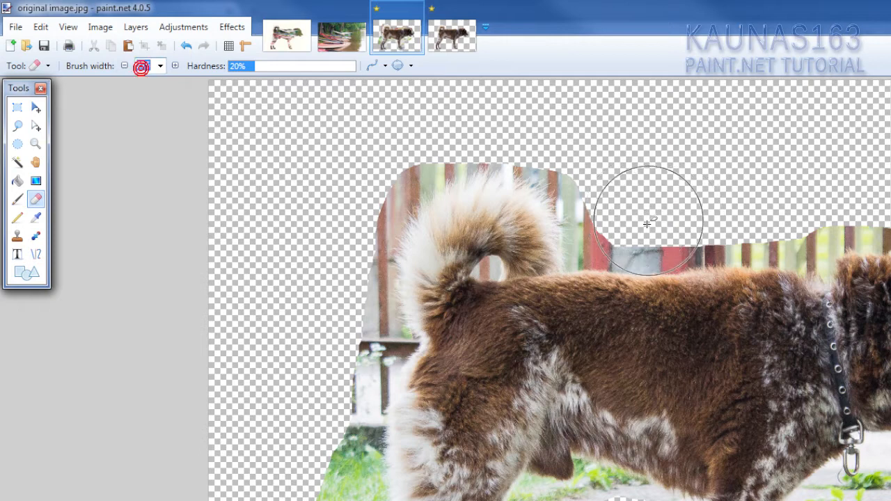
pyautogui.scroll(4, 668, 213)
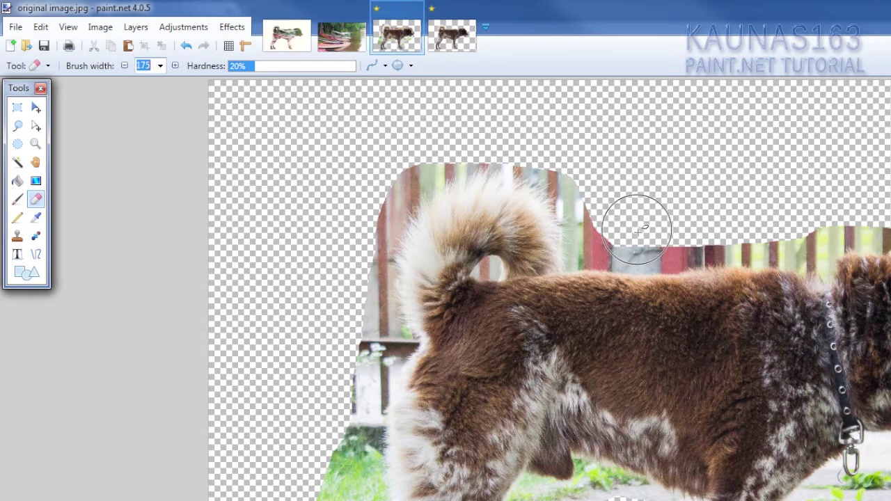
pyautogui.click(262, 68)
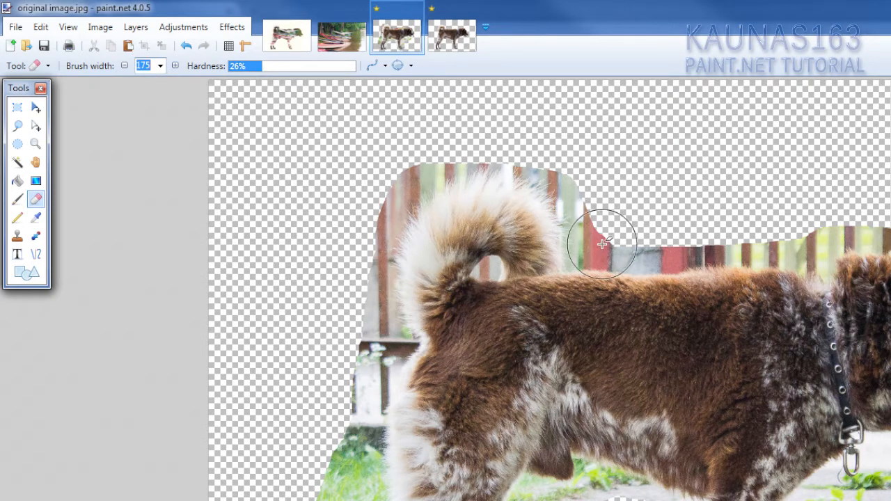
pyautogui.moveTo(622, 238); pyautogui.dragTo(679, 233)
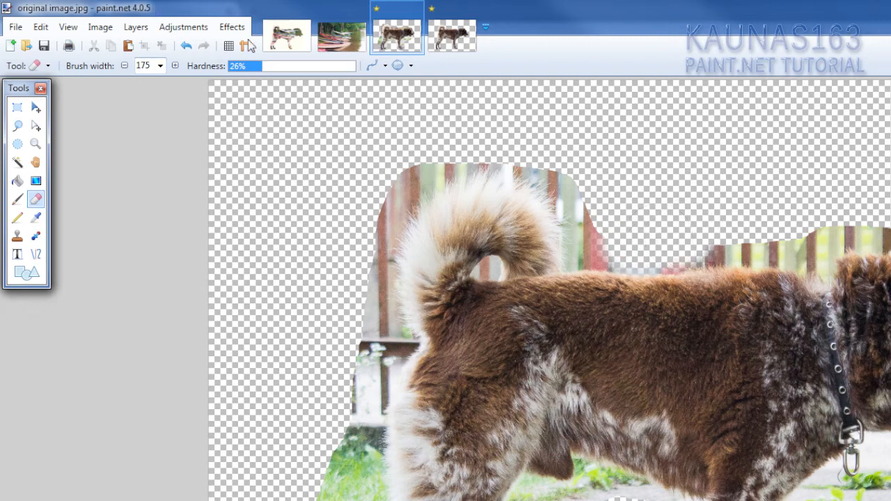
pyautogui.click(282, 68)
# Step: Erase the remaining fence strips above the dog's back, neck and head
pyautogui.moveTo(630, 241); pyautogui.dragTo(828, 237)
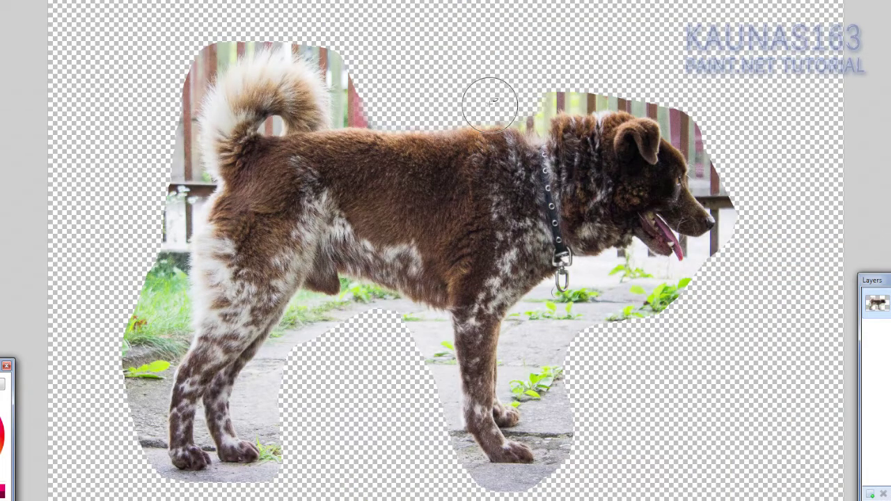
pyautogui.moveTo(490, 101); pyautogui.dragTo(534, 111)
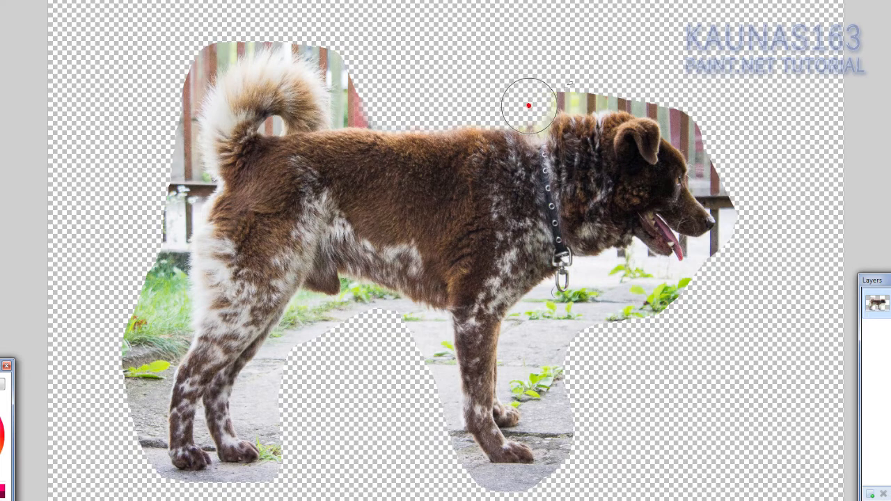
pyautogui.moveTo(528, 105)
pyautogui.mouseDown()
pyautogui.moveTo(547, 79)
pyautogui.moveTo(613, 87)
pyautogui.mouseUp()
pyautogui.click(547, 88)
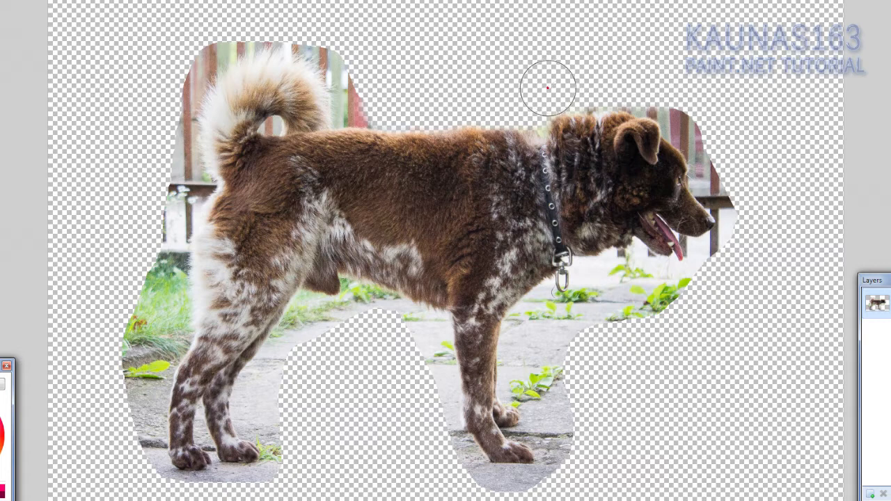
pyautogui.moveTo(548, 87)
pyautogui.mouseDown()
pyautogui.moveTo(632, 79)
pyautogui.moveTo(633, 88)
pyautogui.mouseUp()
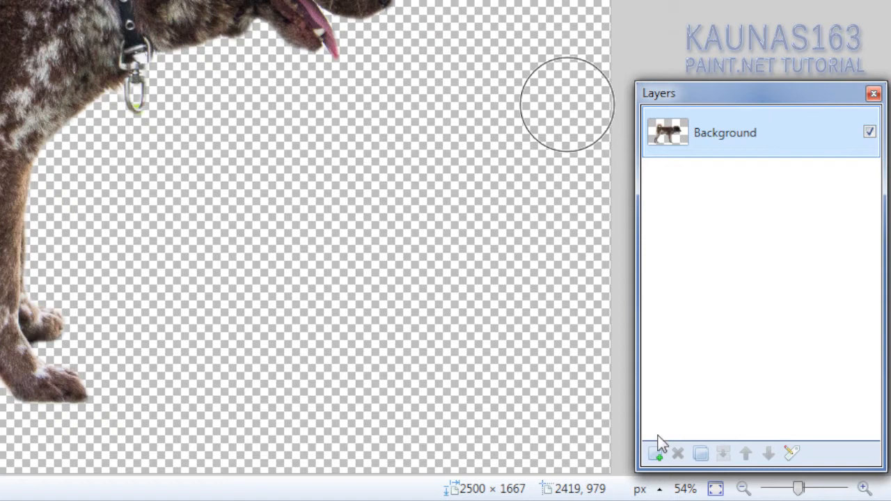
# Step: Add a new empty layer, move it below the dog layer and expand the colour value fields
pyautogui.click(659, 453)
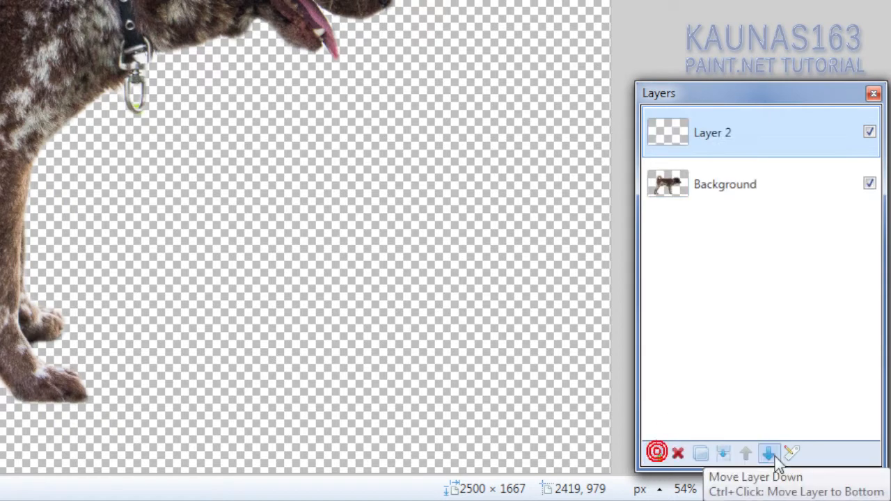
pyautogui.click(770, 453)
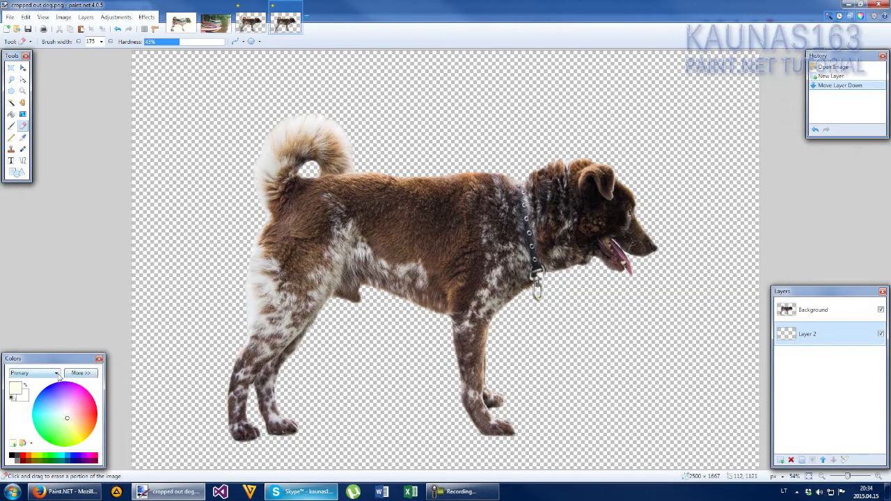
pyautogui.click(80, 373)
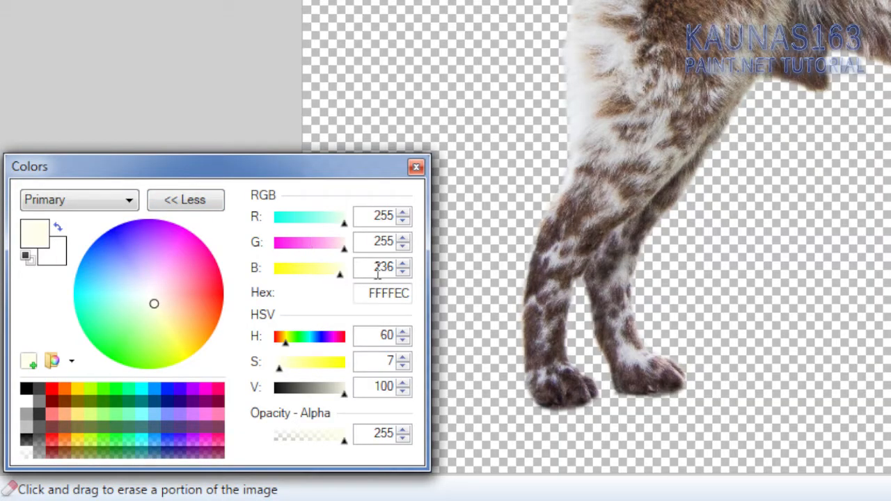
# Step: Set primary colour FFFFEC and draw a radial cream-to-white gradient on the layer behind the dog
pyautogui.click(369, 293)
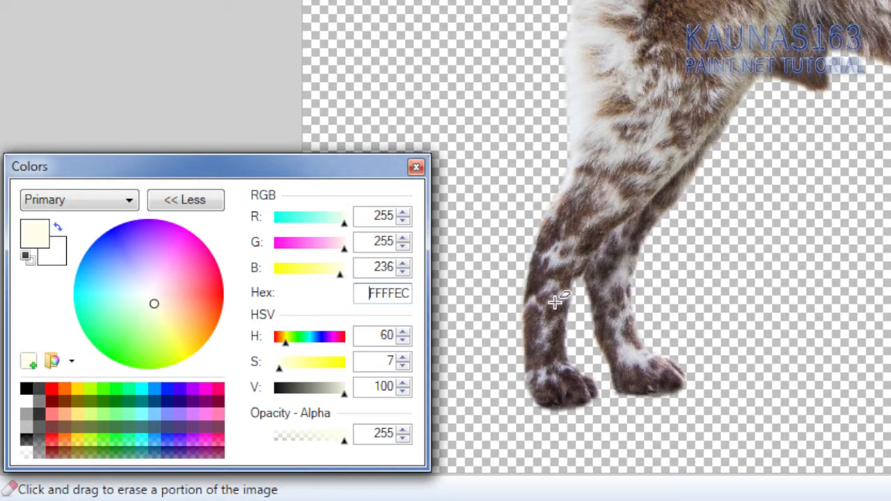
pyautogui.click(178, 199)
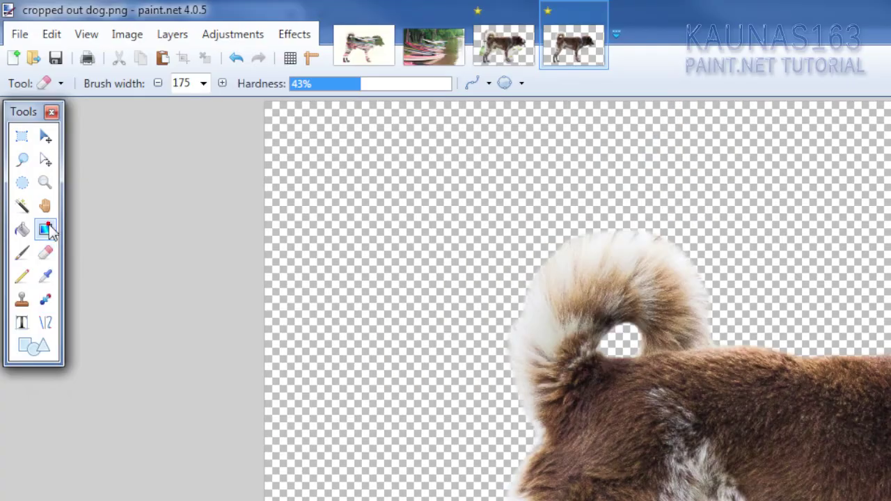
pyautogui.click(46, 229)
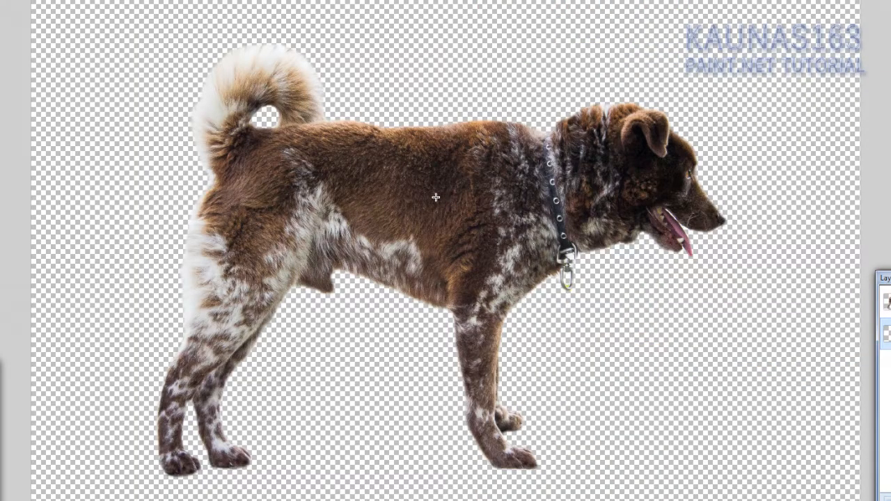
pyautogui.moveTo(502, 196); pyautogui.dragTo(448, 210)
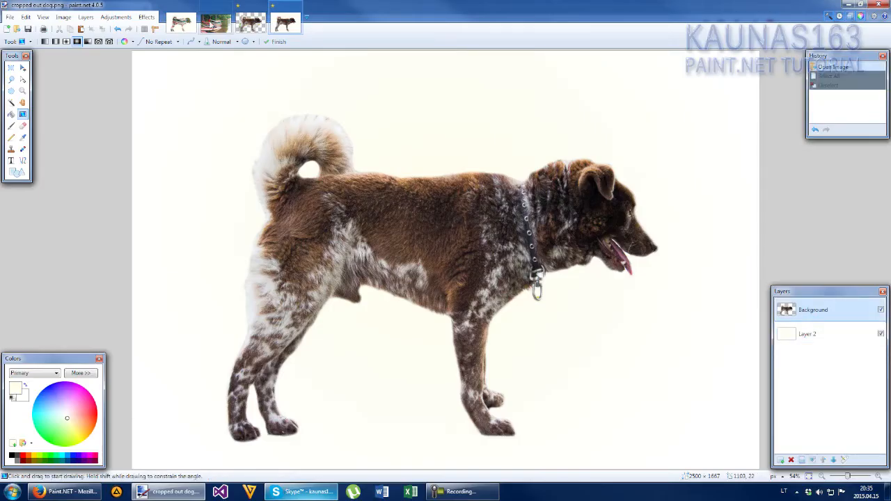
pyautogui.click(215, 23)
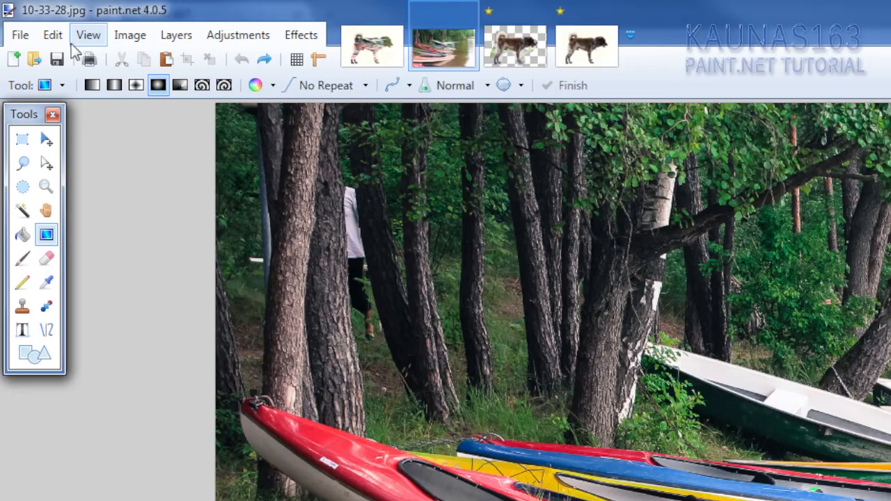
# Step: Select all of the kayak photo, copy it and switch back to the dog image
pyautogui.click(25, 17)
pyautogui.click(90, 304)
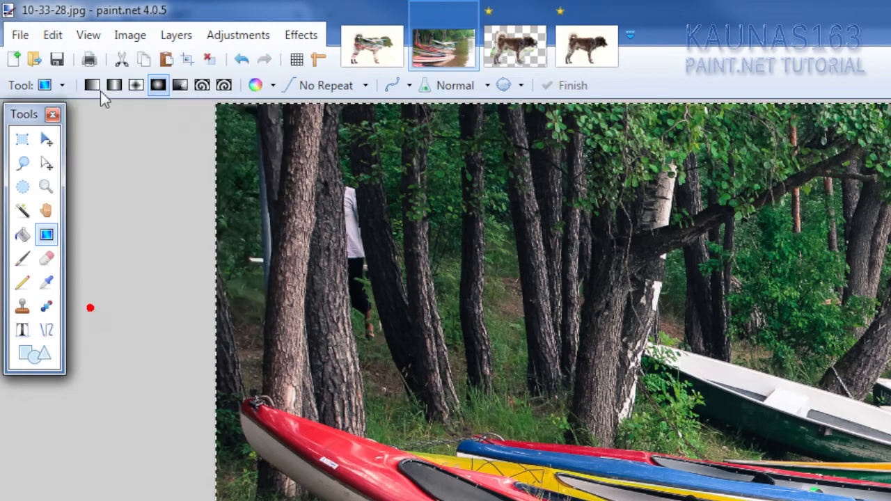
pyautogui.click(141, 60)
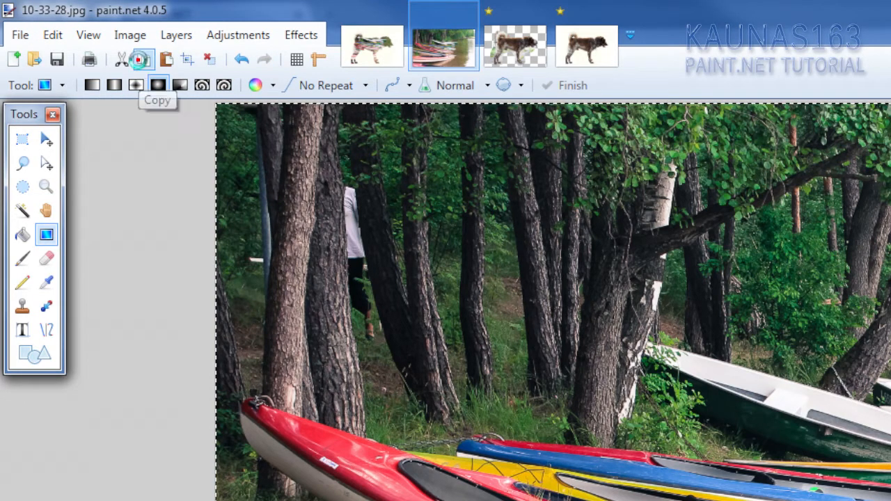
pyautogui.click(583, 52)
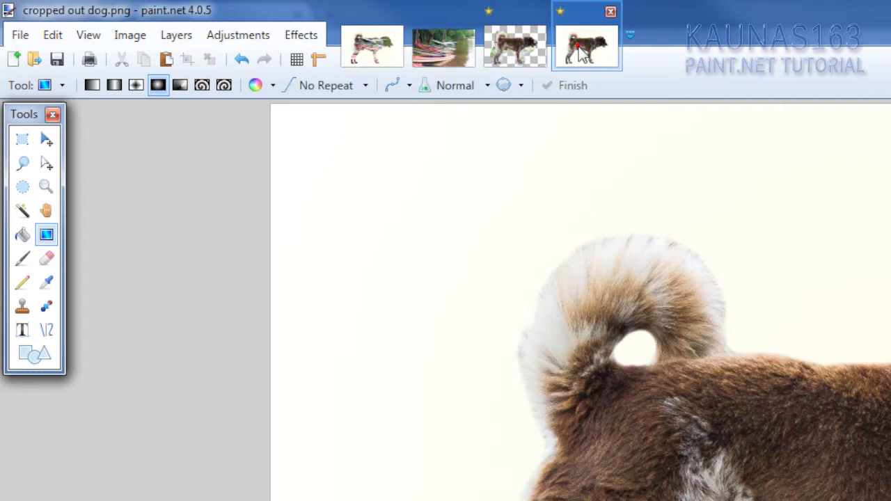
# Step: Paste the kayak photo as a new top layer, nudge it into place and deselect
pyautogui.hotkey('ctrl', 'v')
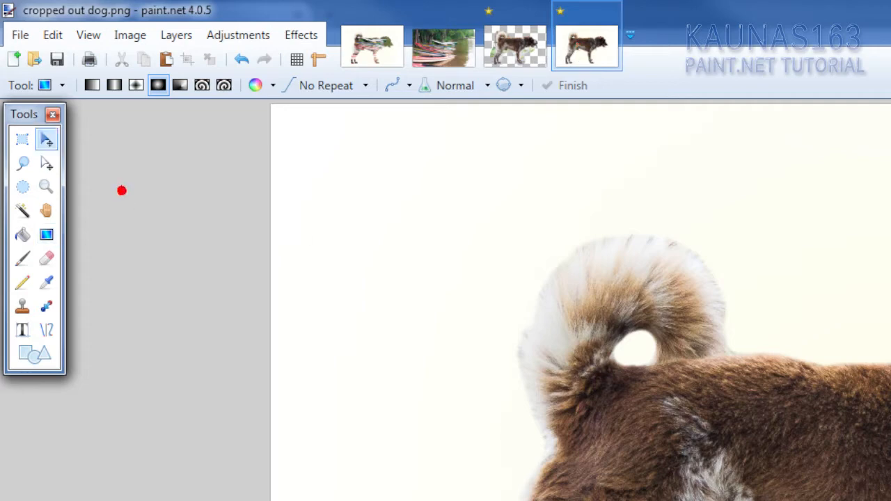
pyautogui.click(122, 190)
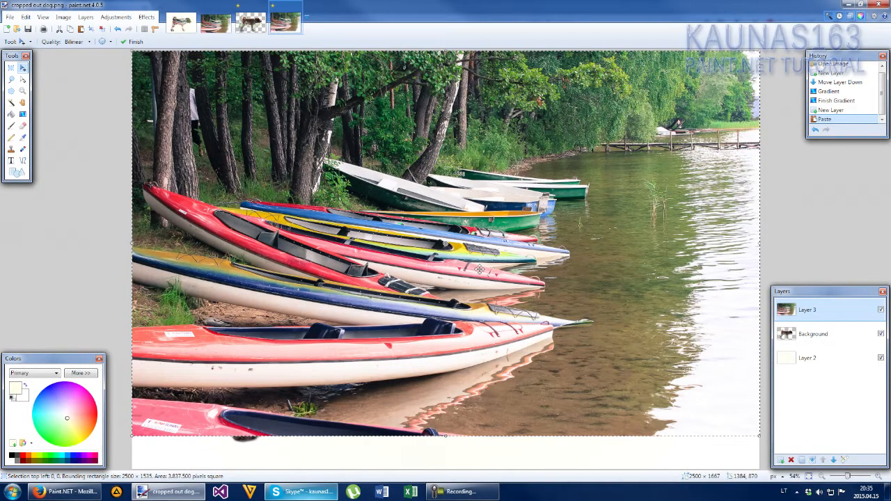
pyautogui.press('Return')
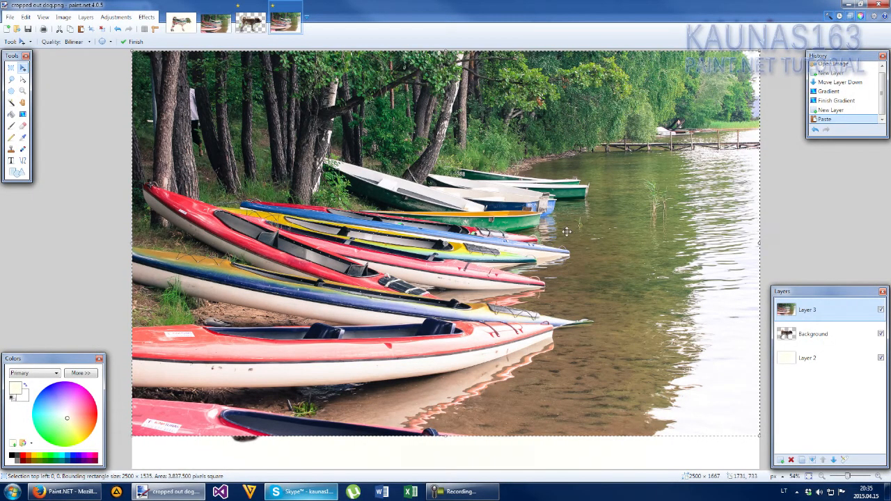
pyautogui.moveTo(545, 230); pyautogui.dragTo(555, 237)
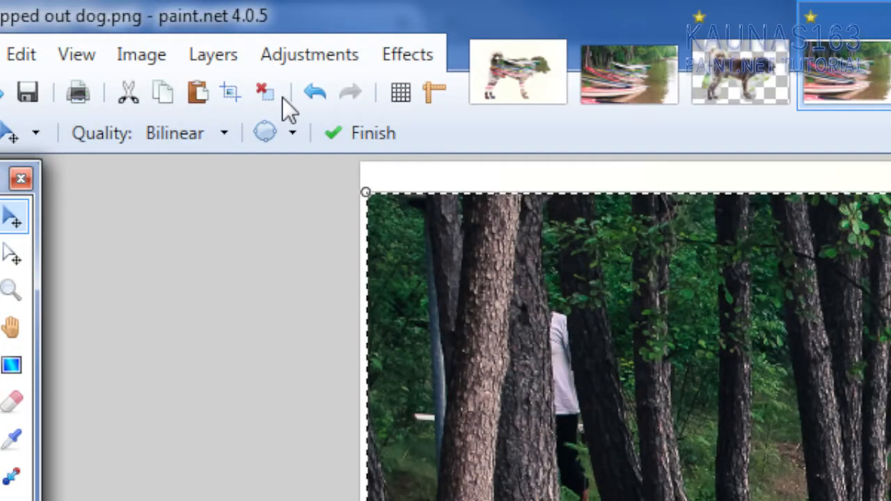
pyautogui.click(103, 30)
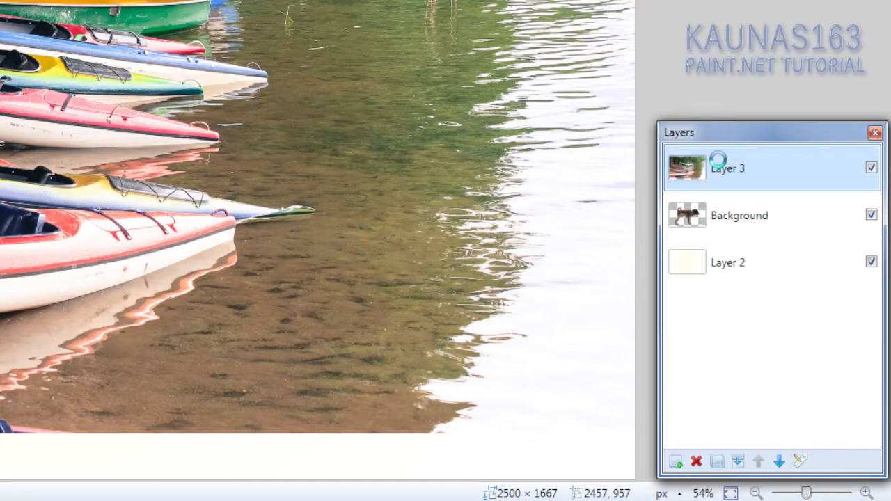
# Step: Set the kayak layer's blending mode to Lighten, then select the dog layer
pyautogui.doubleClick(717, 161)
pyautogui.click(422, 248)
pyautogui.click(409, 374)
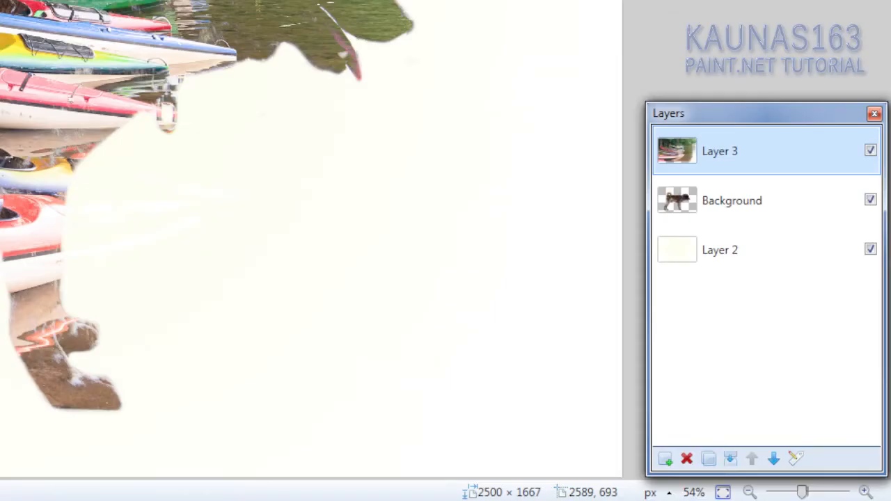
pyautogui.click(731, 201)
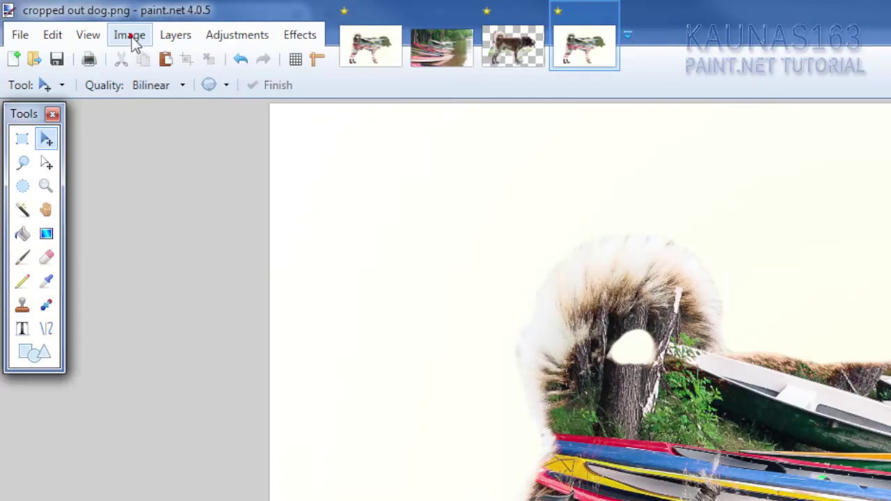
# Step: Open the Image menu after the Curves darkening of the dog layer finishes
pyautogui.click(129, 35)
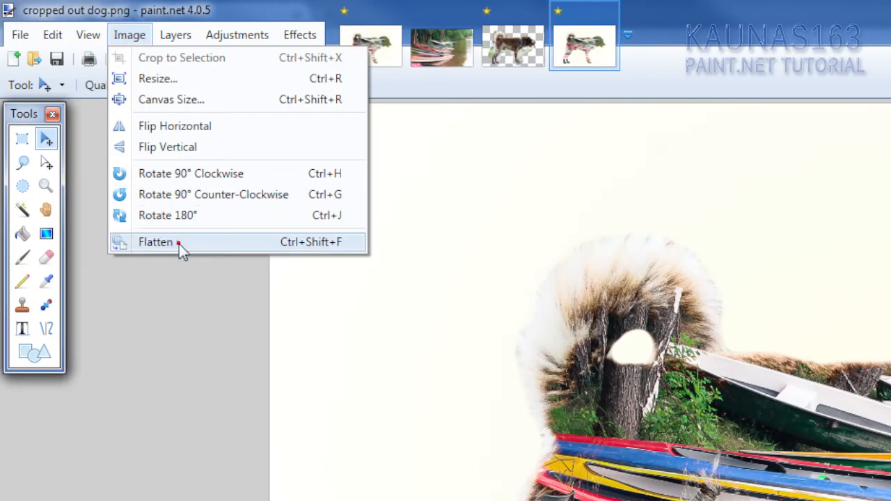
# Step: Flatten all layers into a single background image and return to the Eraser
pyautogui.click(179, 243)
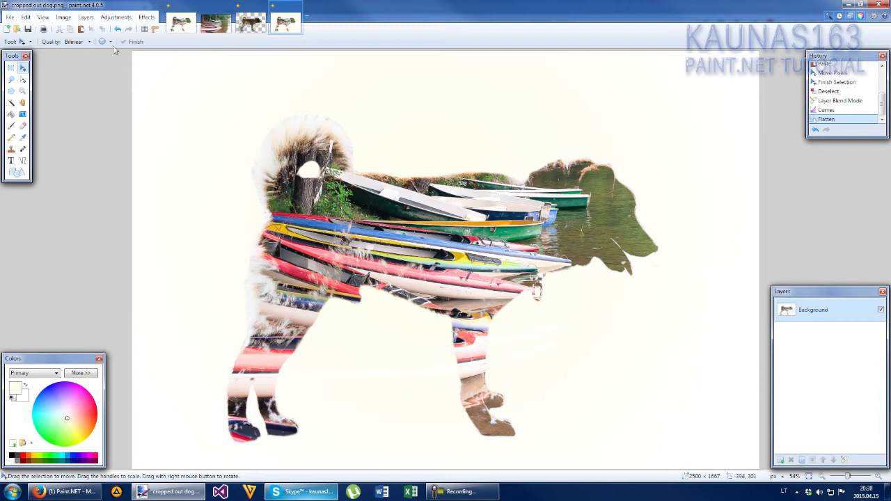
pyautogui.click(23, 125)
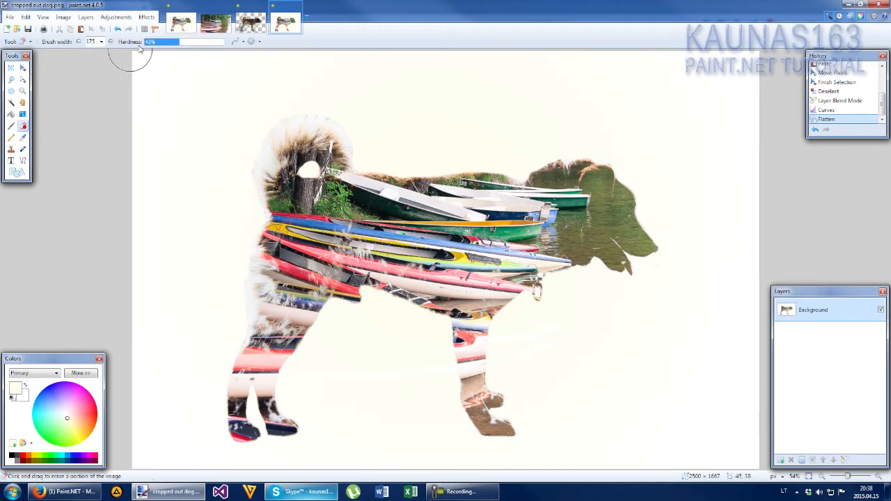